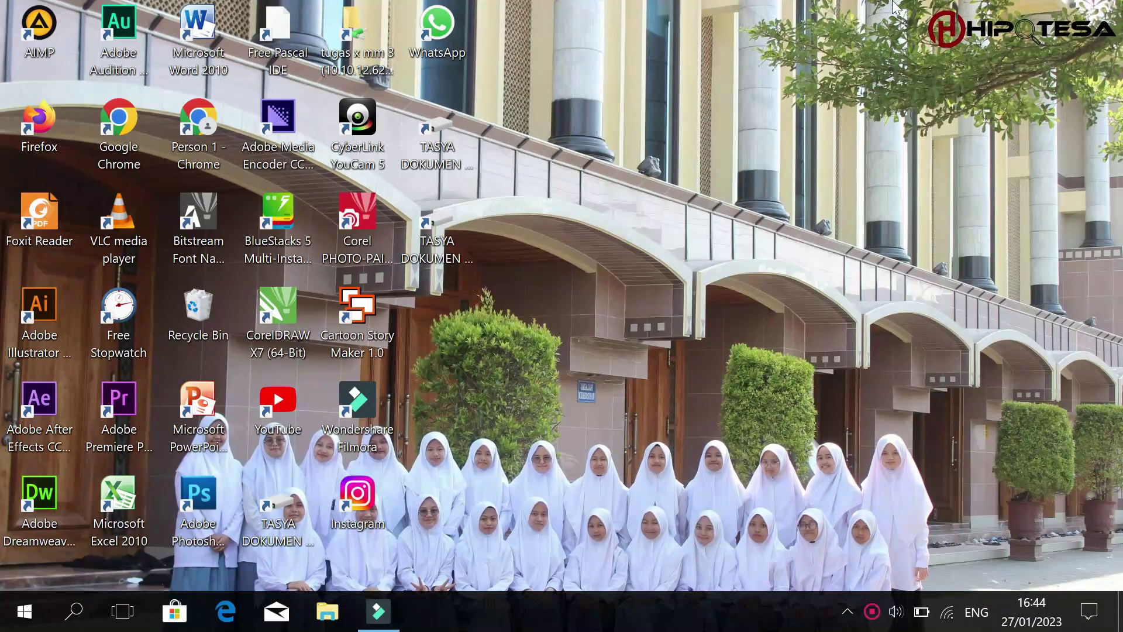
Launch Word 2010 with a blank document, close the activation notice, and set text size to 28 pt.
double_click(207, 33)
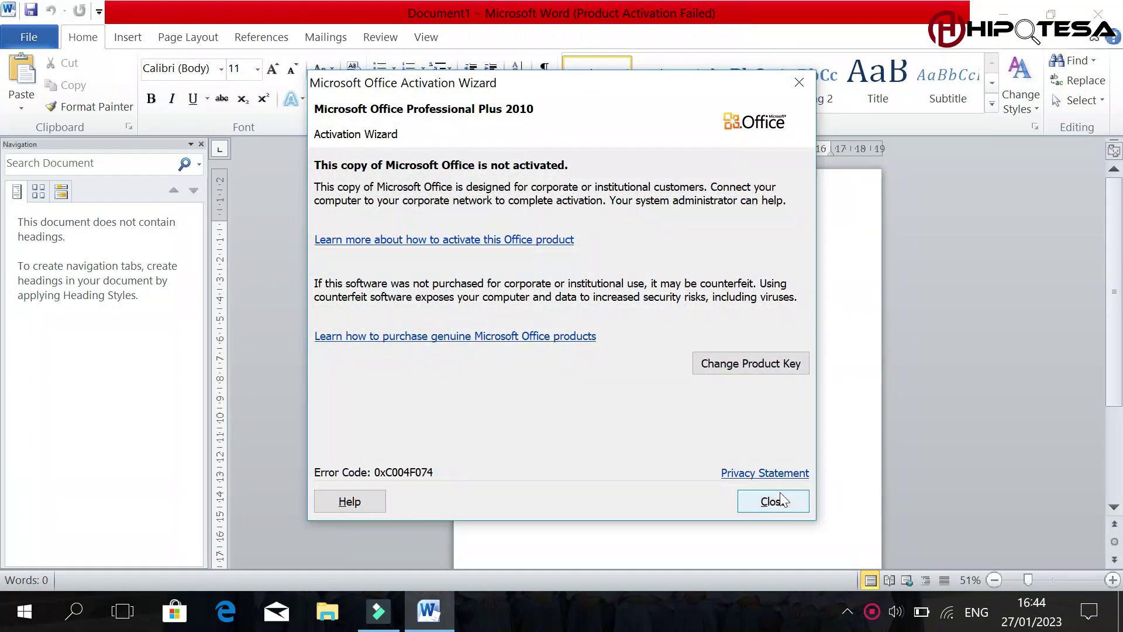
click(778, 498)
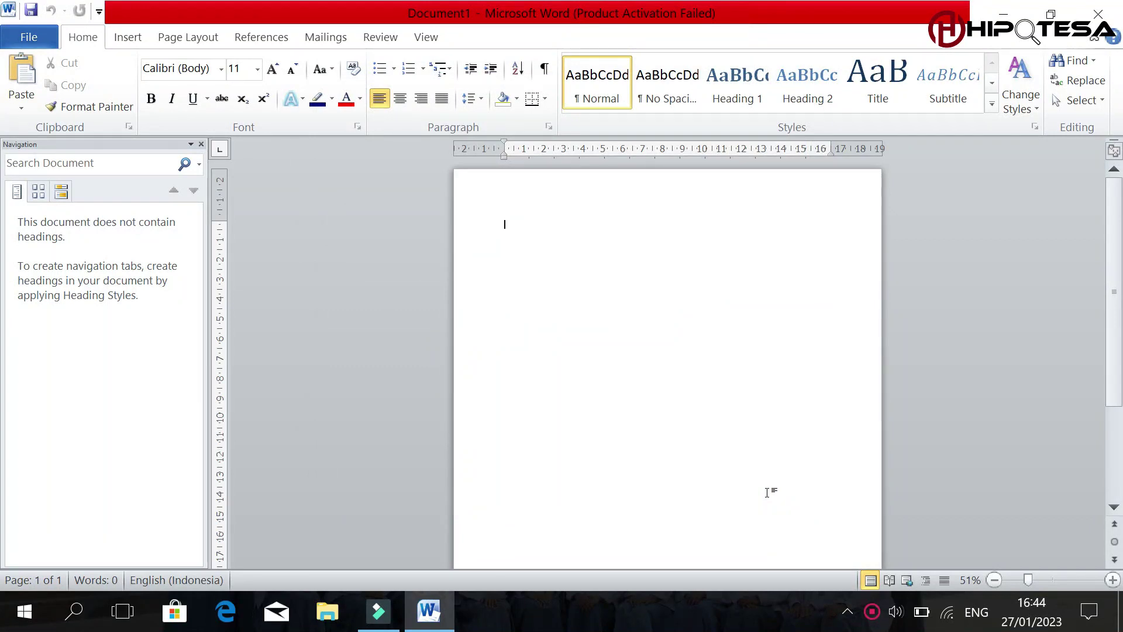
click(257, 69)
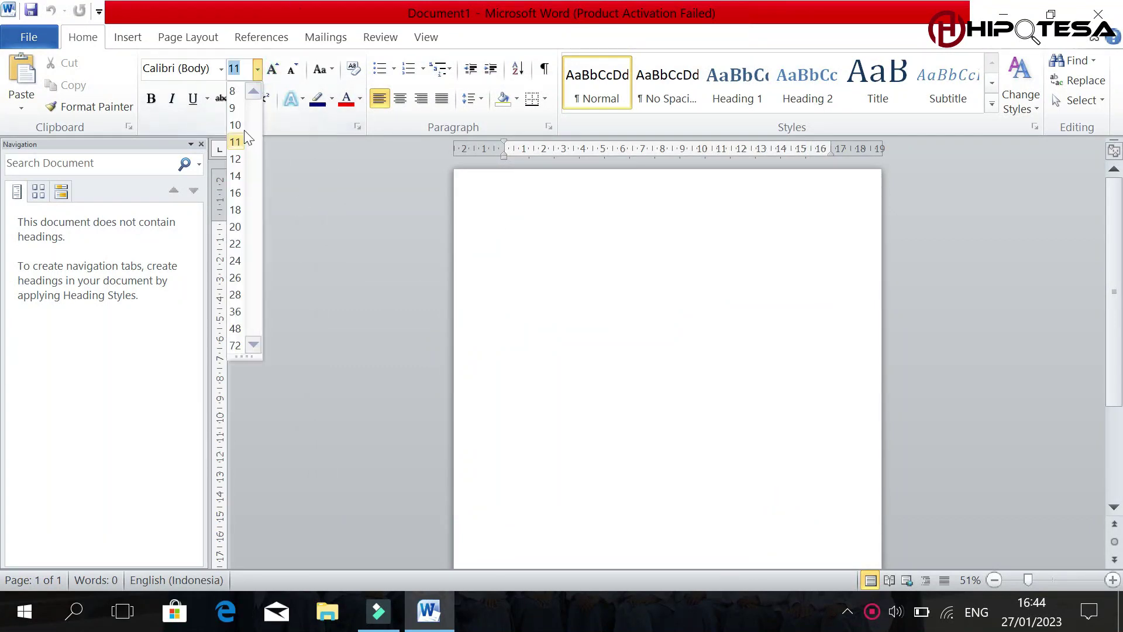
click(236, 244)
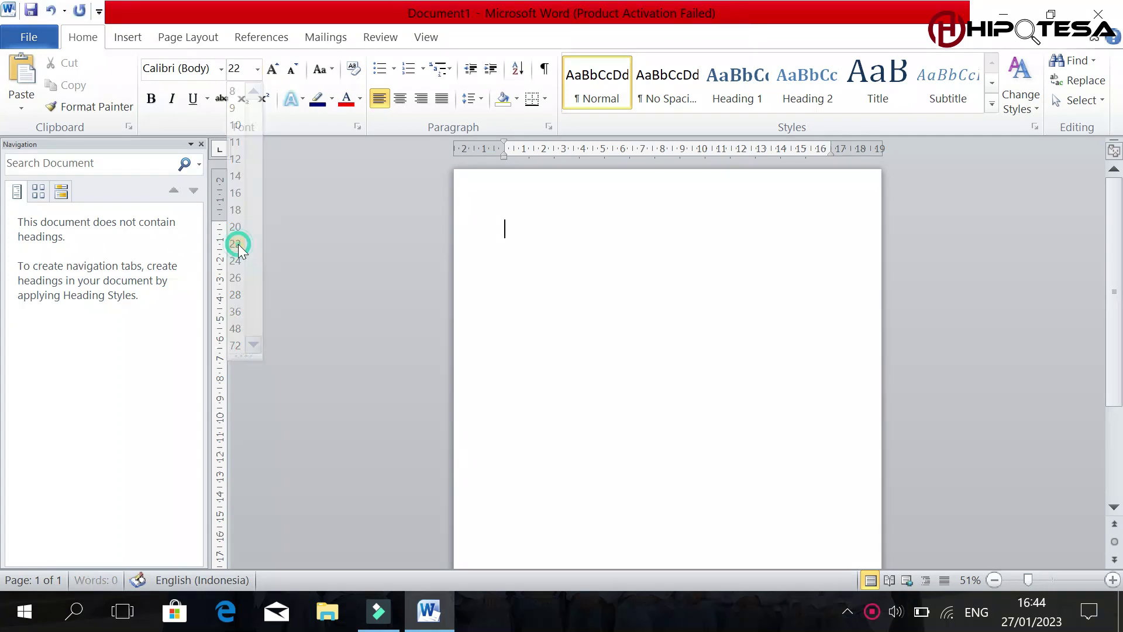
click(257, 70)
click(236, 297)
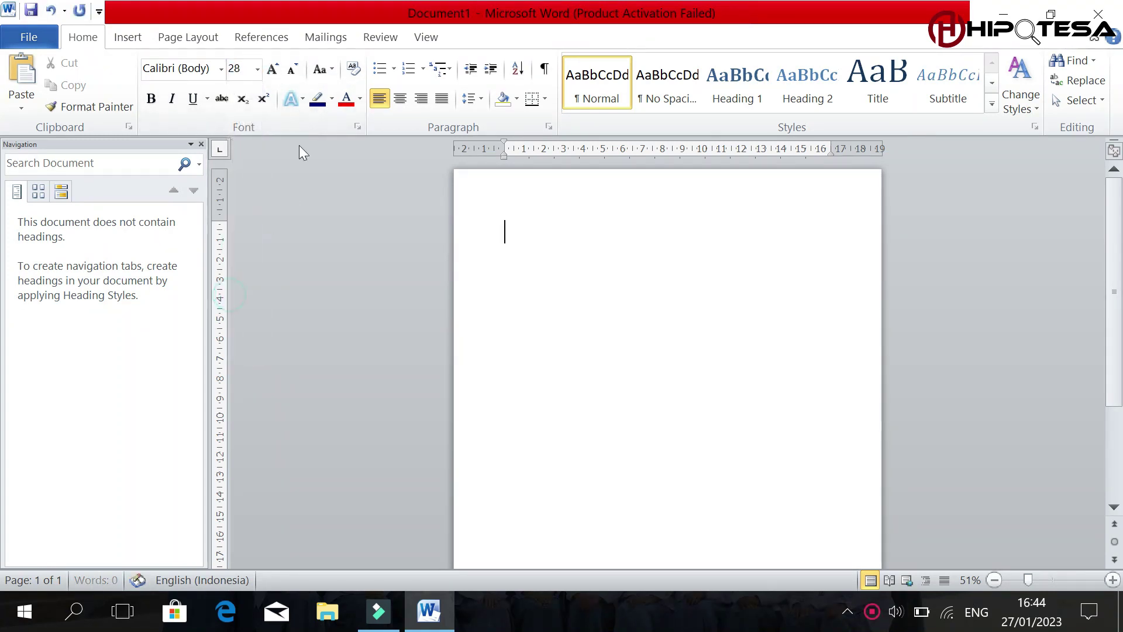
Type bold item '1. garis kop surat' and auto-format ### below it into a thick triple border.
click(157, 106)
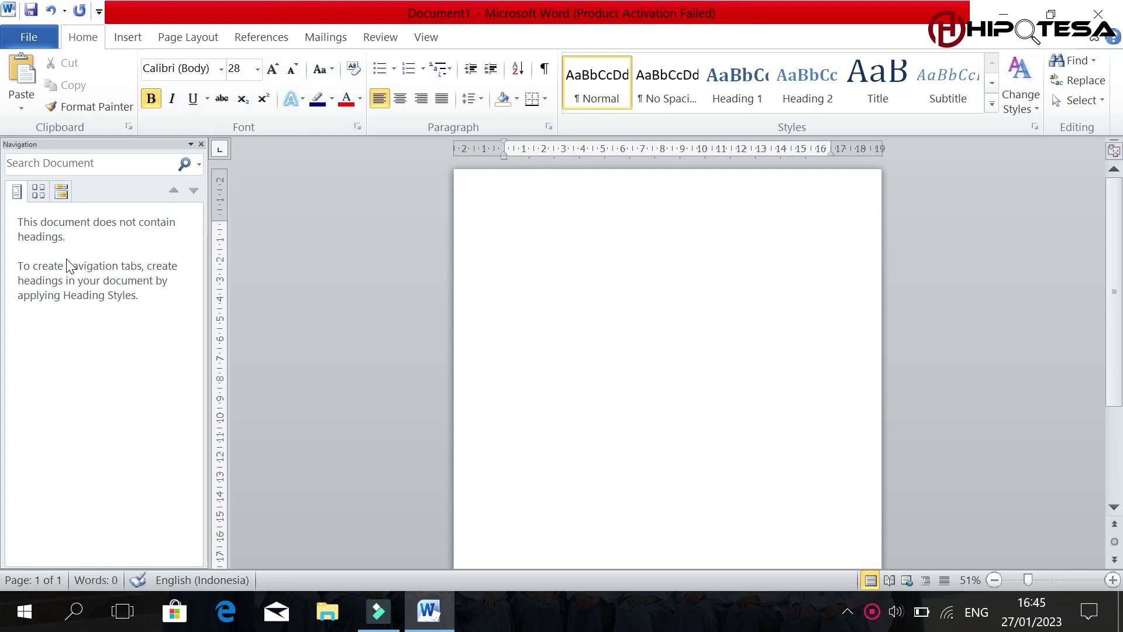
text(1. garis kop surat)
key(Return)
key(BackSpace)
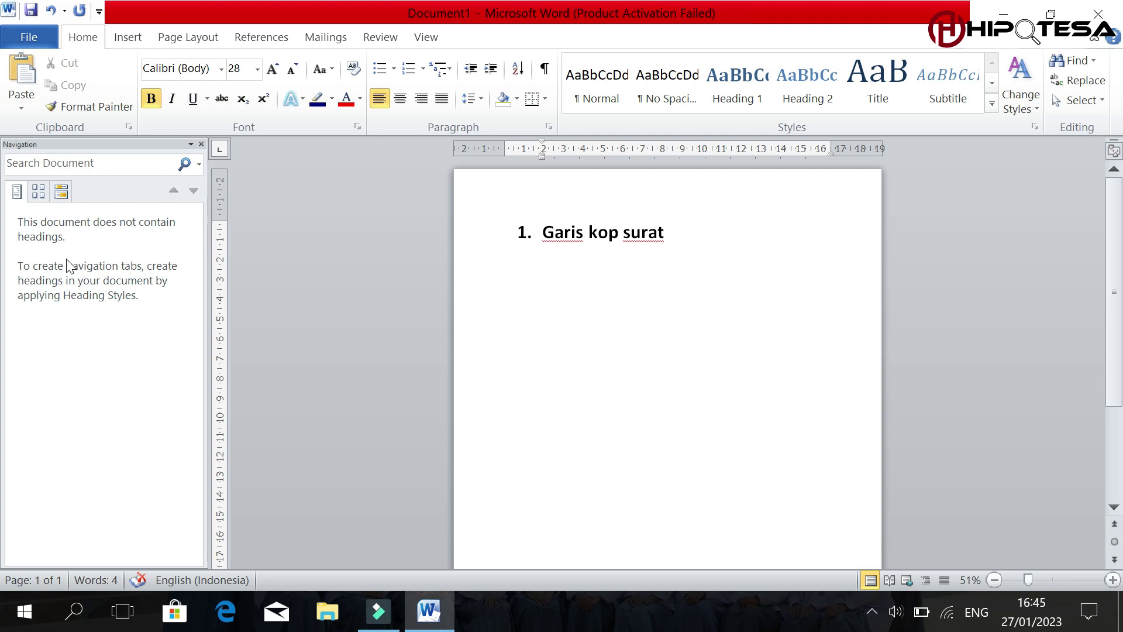
text(###)
key(Return)
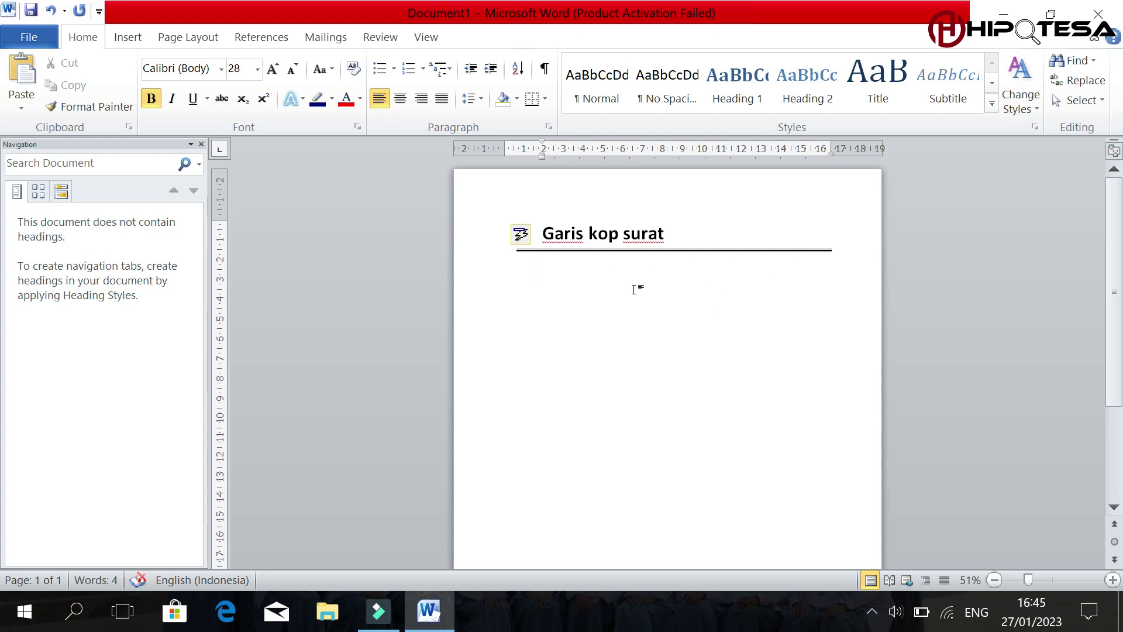
Type list item '2. garis lirus dua', fixing the typos.
text(2)
text(.)
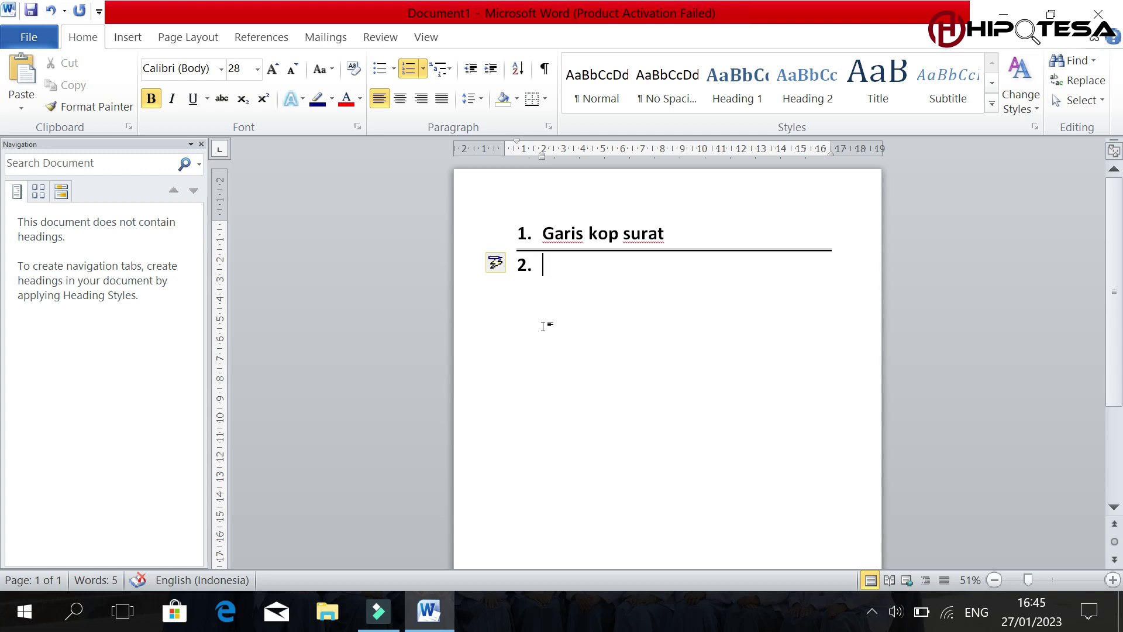
text(garis lirus dy)
key(BackSpace)
text(ua)
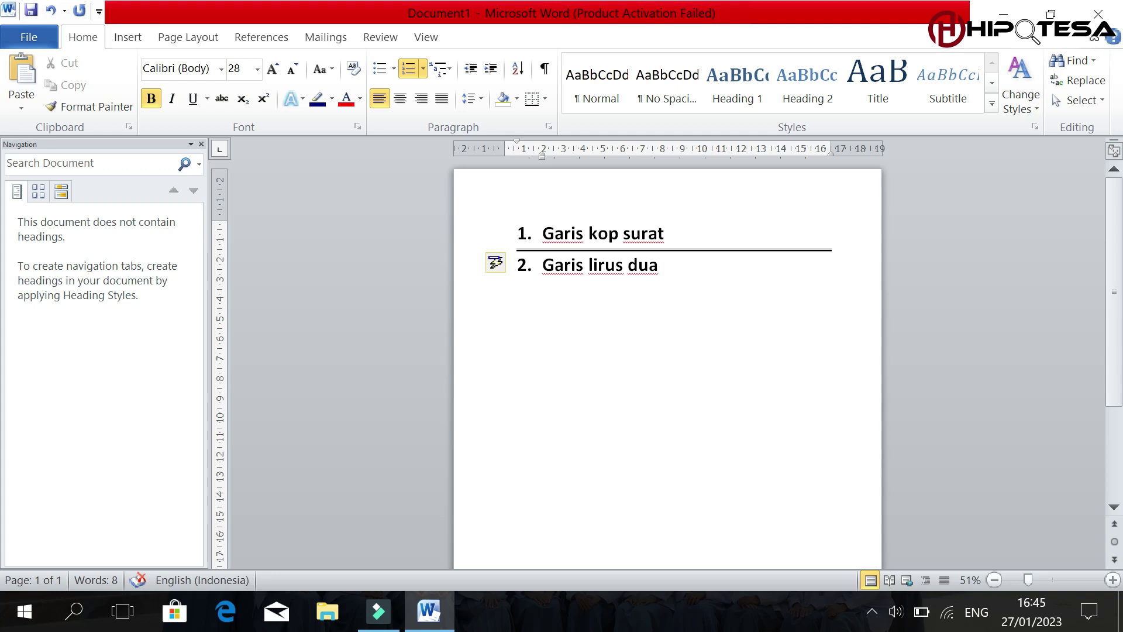
text(+)
key(BackSpace)
On an unnumbered line below item 2, auto-format === into a double border.
key(Return)
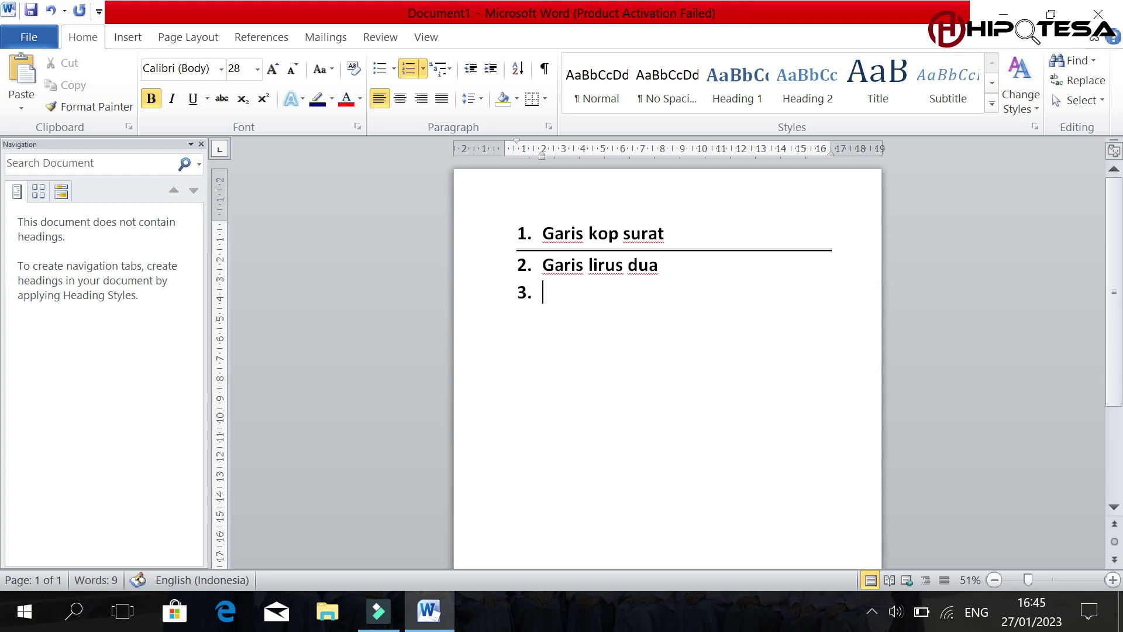
key(BackSpace)
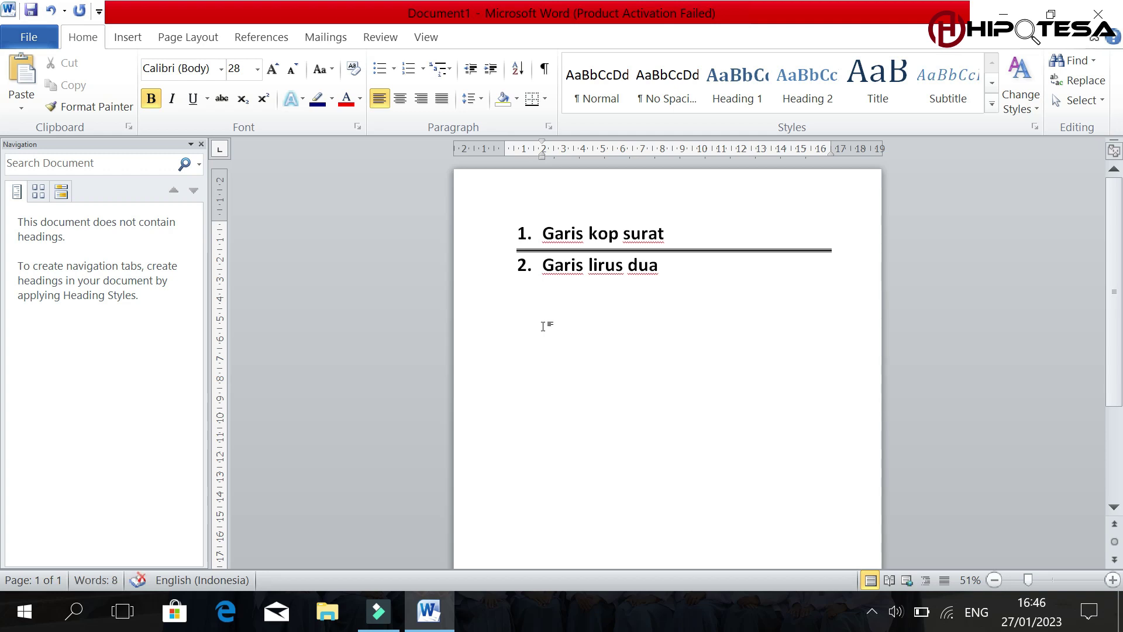
text(+)
key(BackSpace)
text(==)
text(=)
key(Return)
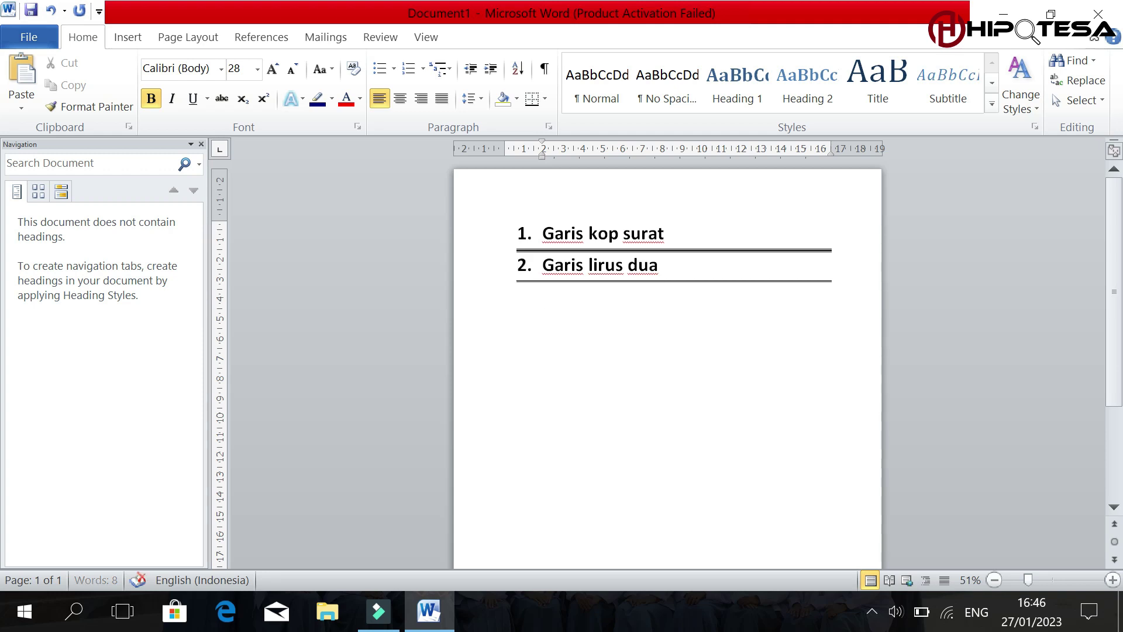
Type list item '3. gares lirus tebal', correcting the mistyped word.
text(3)
text(.)
key(BackSpace)
key(BackSpace)
key(BackSpace)
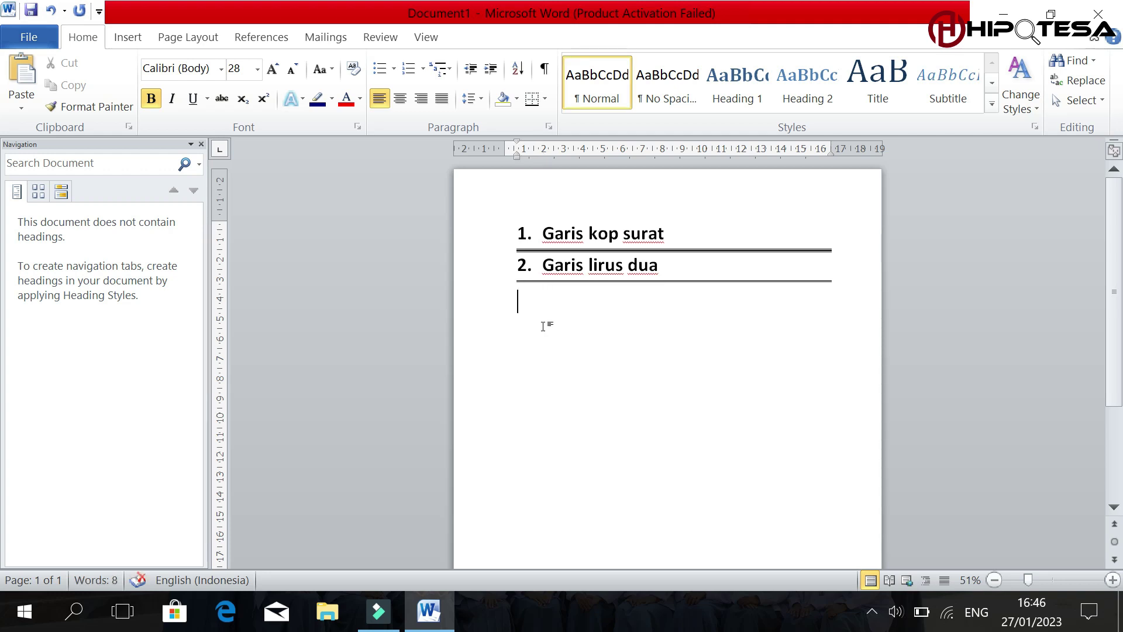
text(3. )
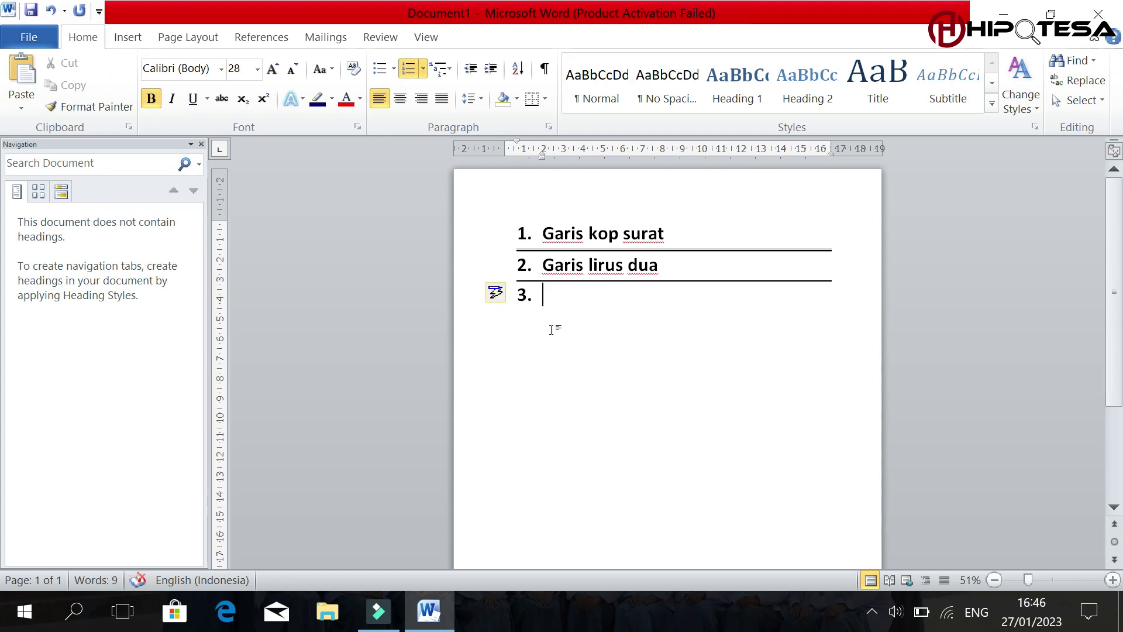
text(garel)
key(BackSpace)
text(s lirus)
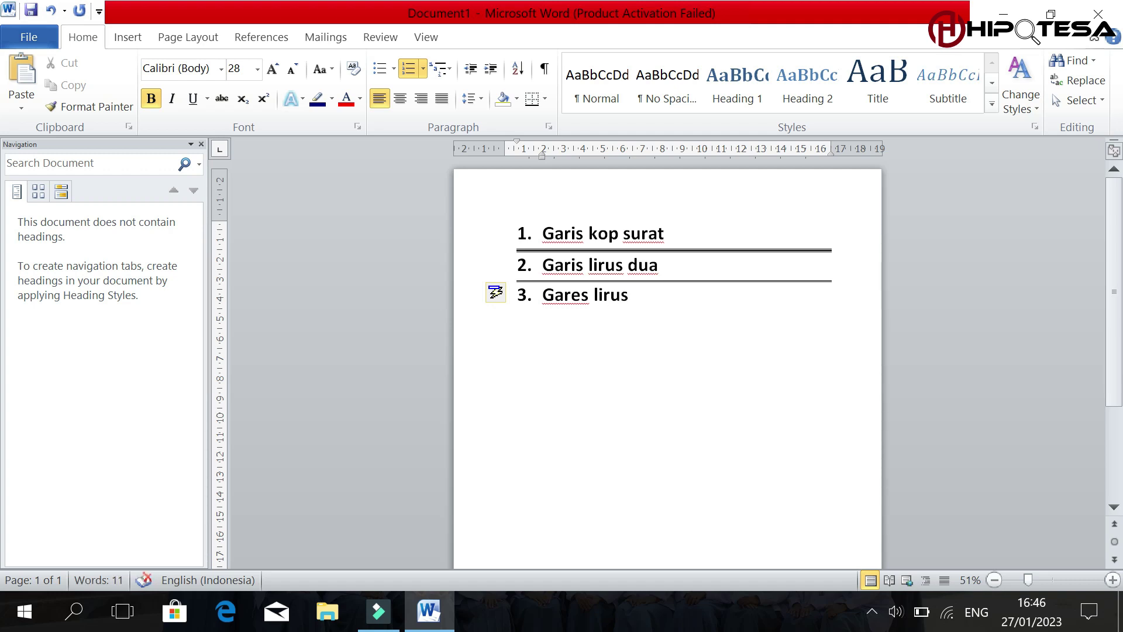
text( tebal)
Add a border under item 3 from ___, after undoing the --- border attempt.
key(Return)
key(Return)
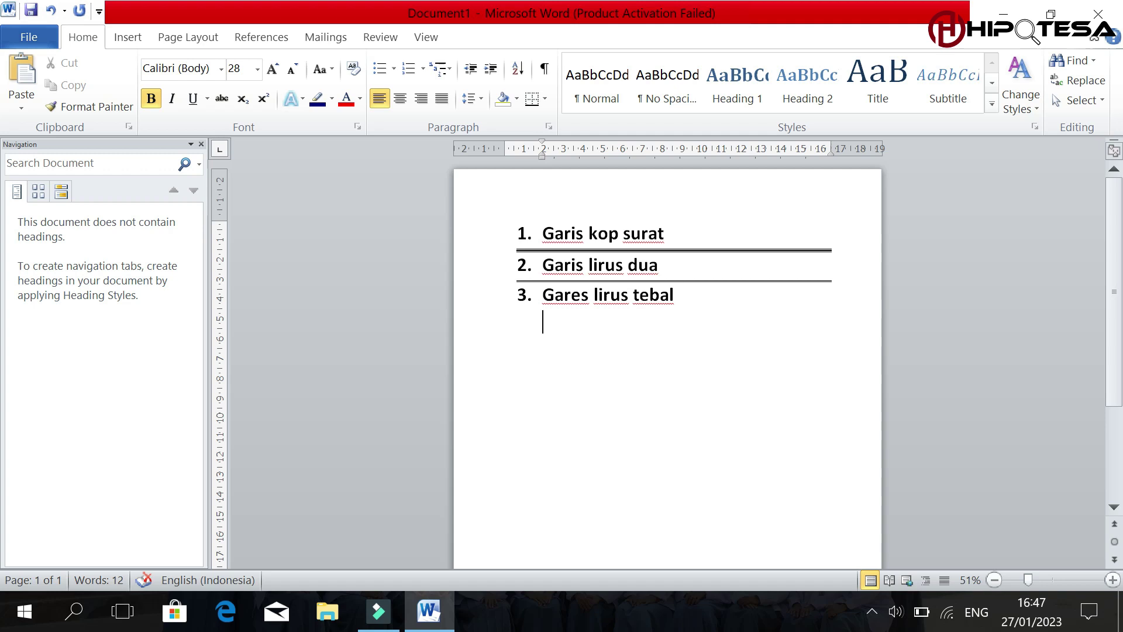
text(---)
key(Return)
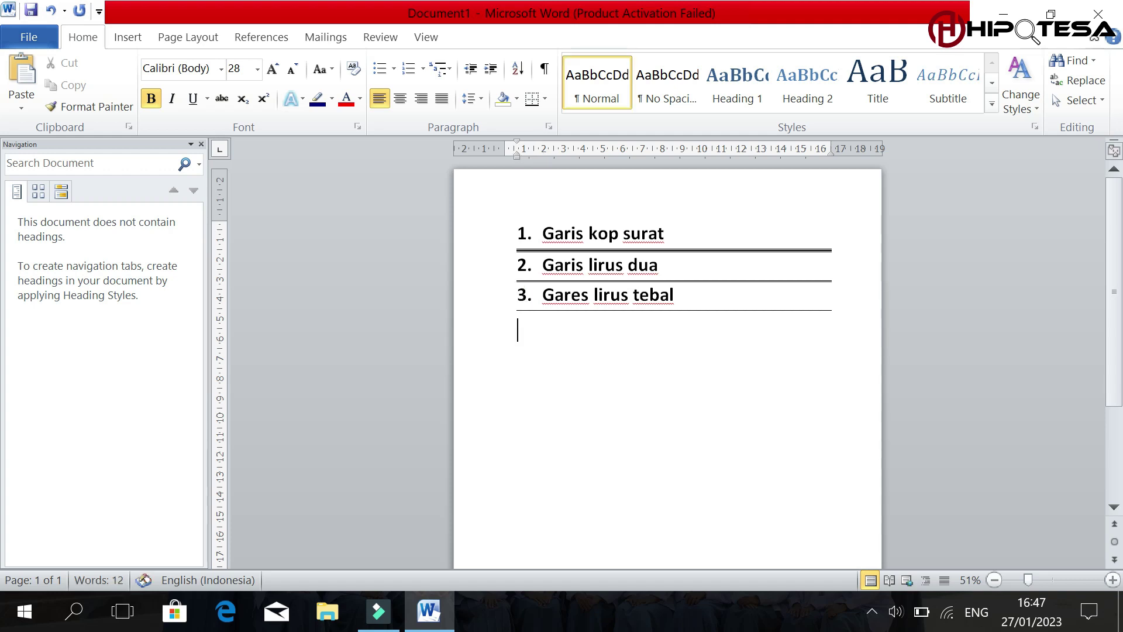
key(ctrl+z)
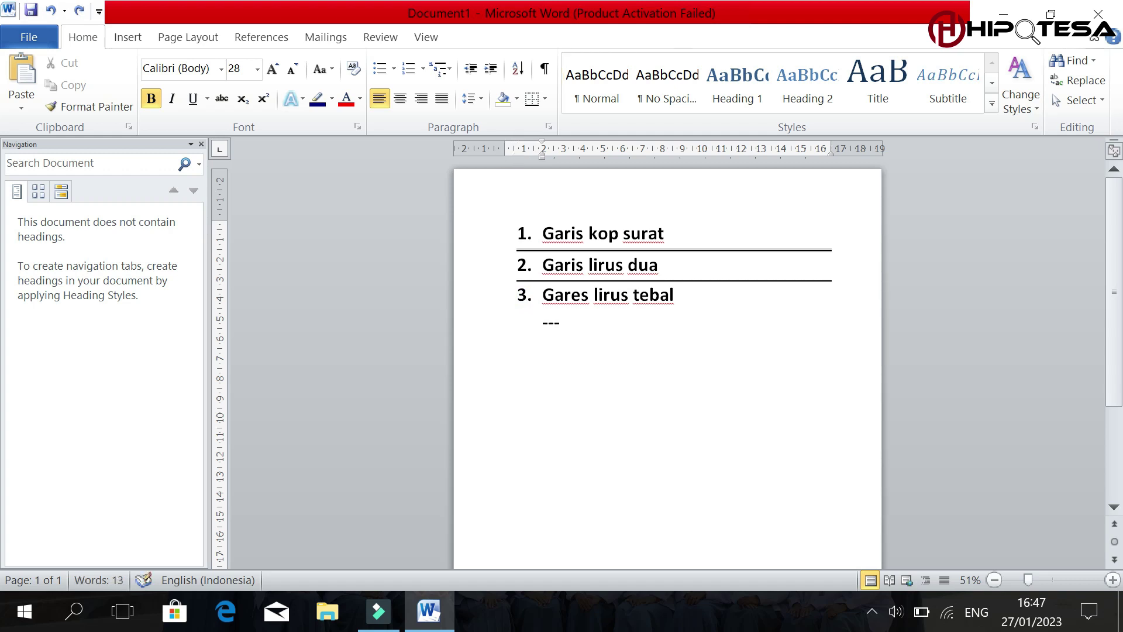
key(BackSpace)
key(BackSpace)
key(BackSpace)
key(BackSpace)
text(___)
key(Return)
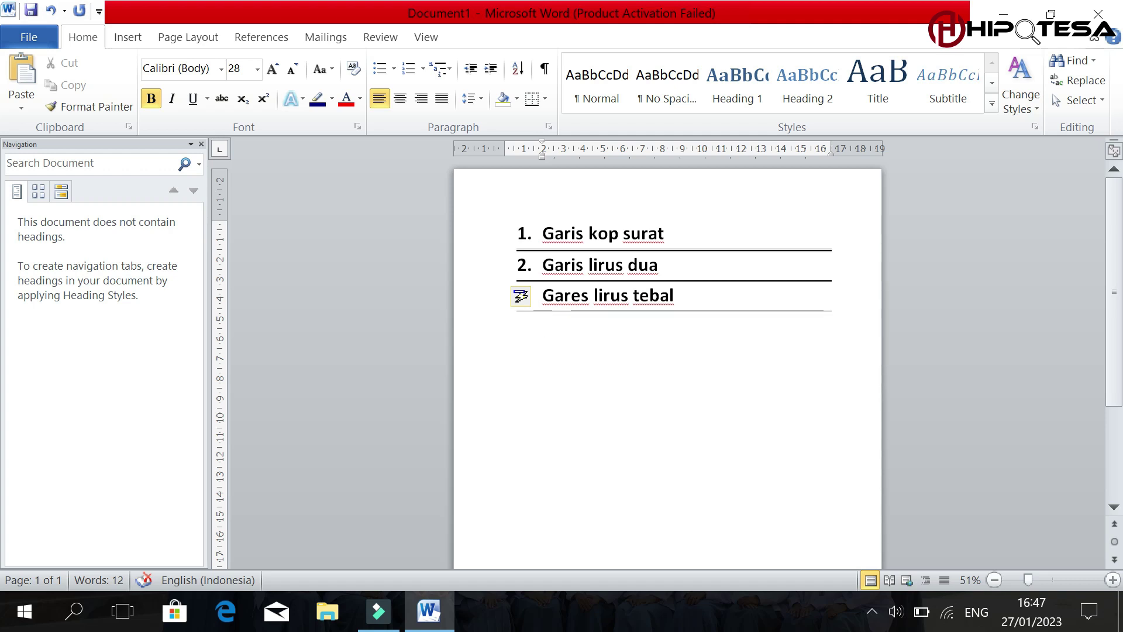
Type list item '4. garis lurus', fixing the mistyped letters.
text(4.)
key(BackSpace)
key(BackSpace)
key(BackSpace)
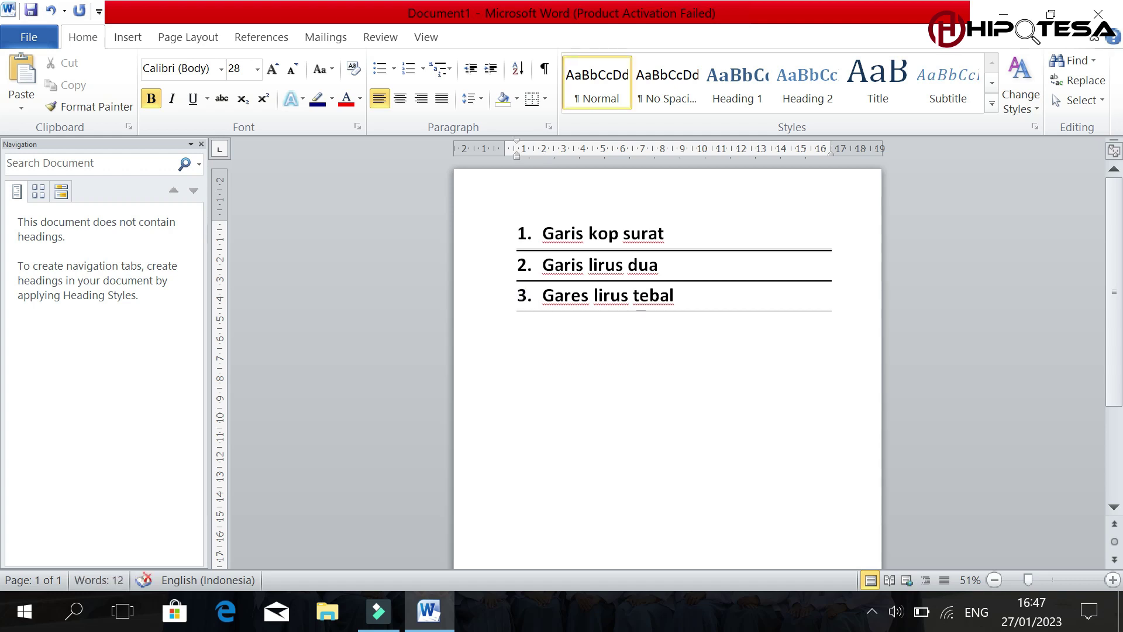
text(4. )
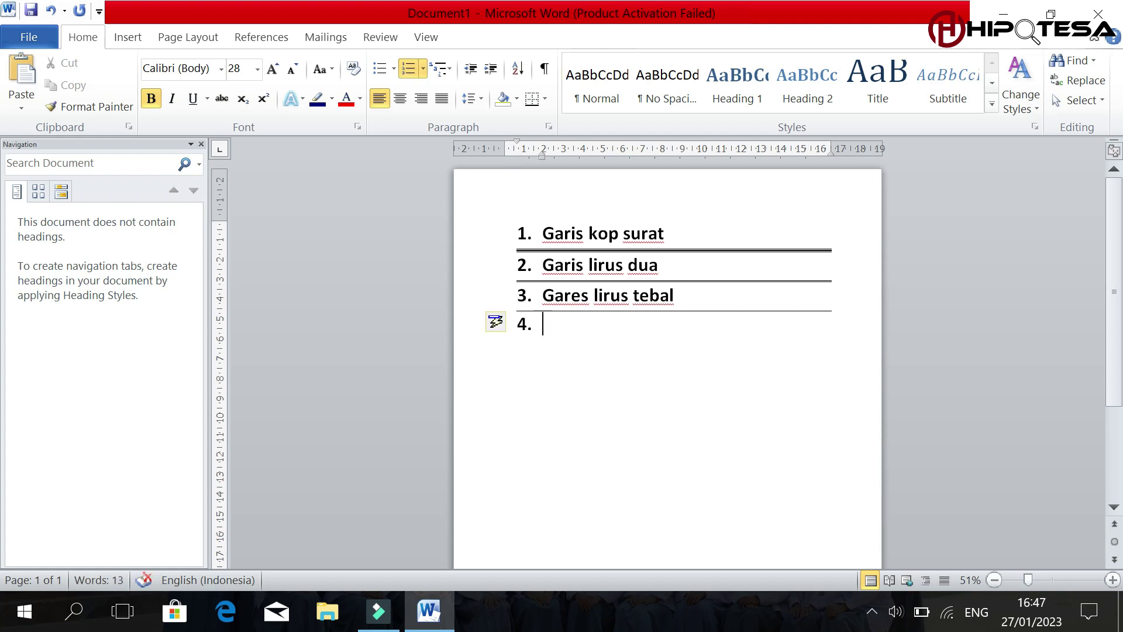
text(garis)
text( ir)
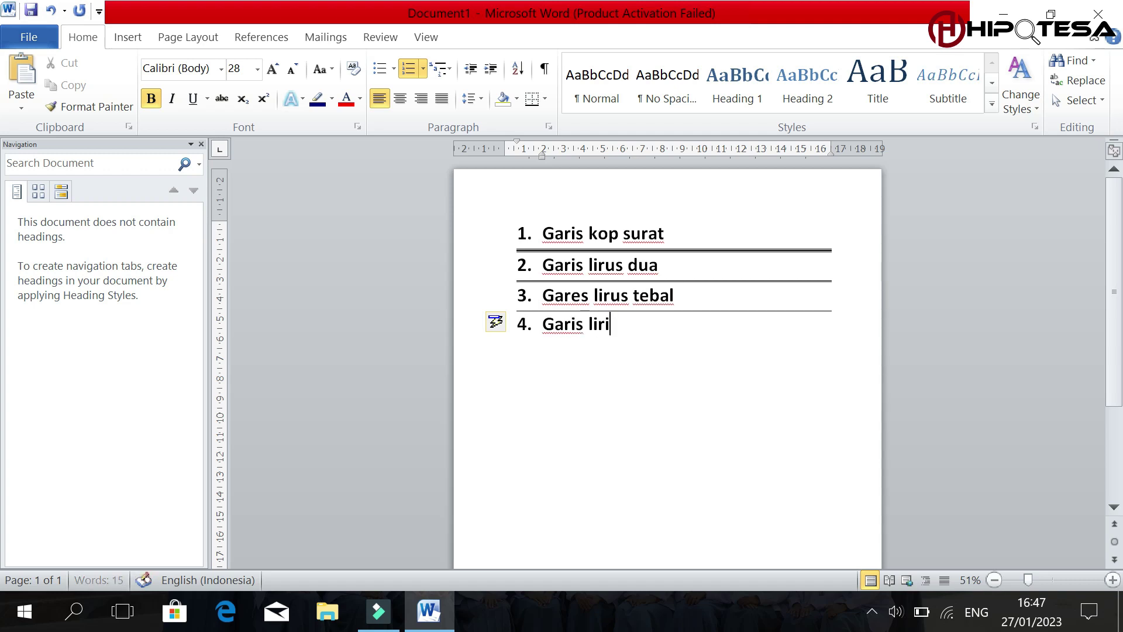
key(BackSpace)
key(BackSpace)
text(urus)
On an unnumbered line below item 4, auto-format --- into a thin border.
key(Return)
key(BackSpace)
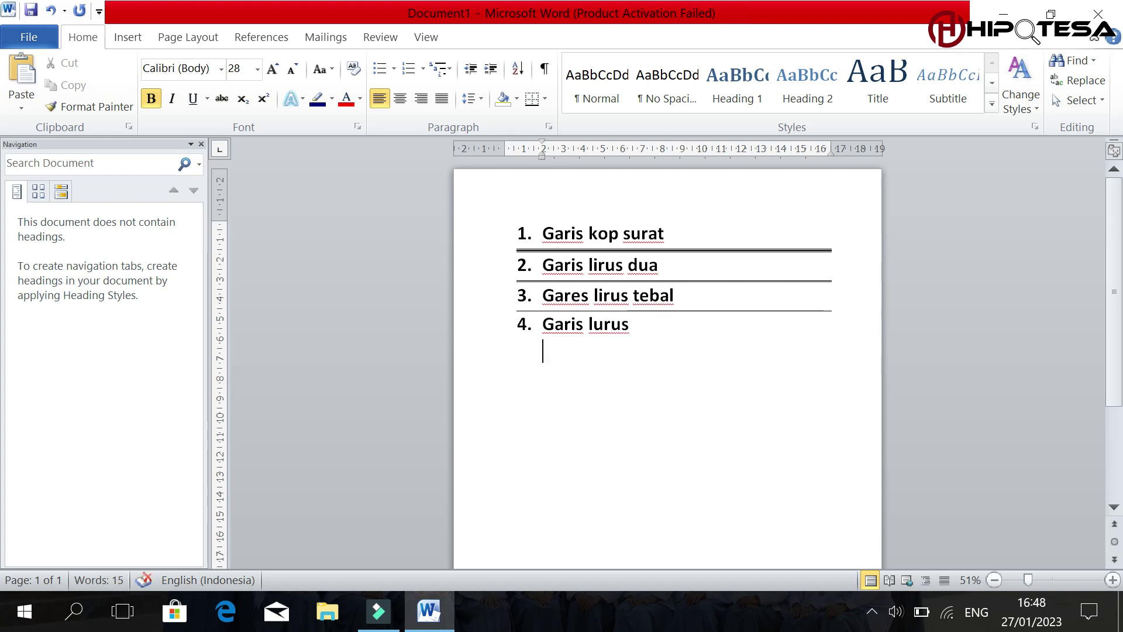
text(---)
key(Return)
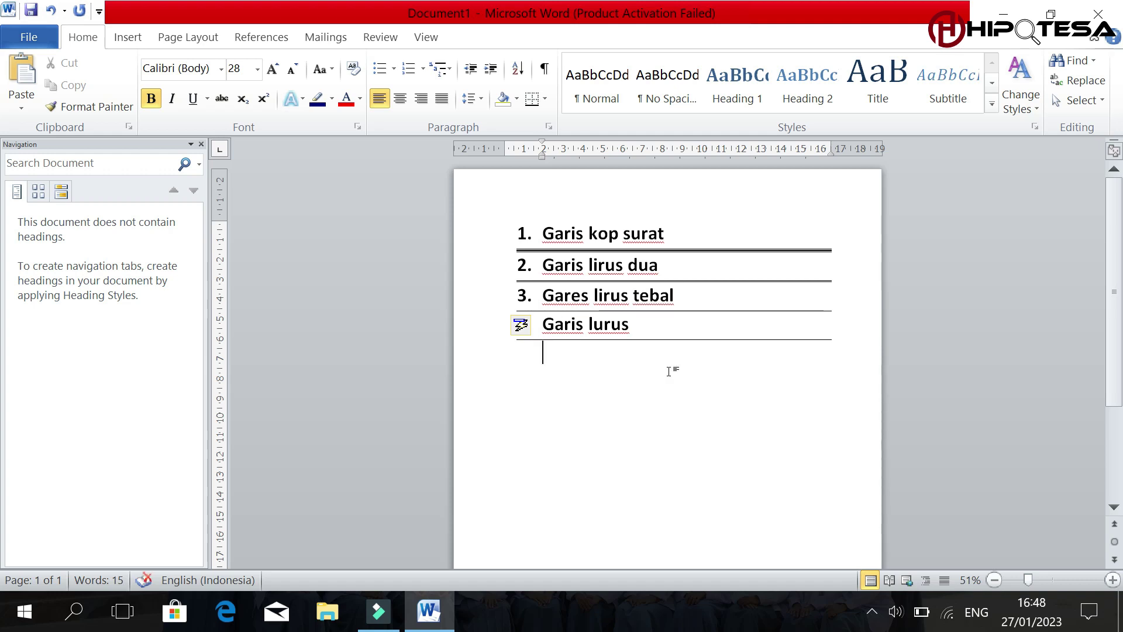
Type list item '5. daftar isi' after clearing the automatic numbering.
text(5)
key(BackSpace)
key(BackSpace)
text(5)
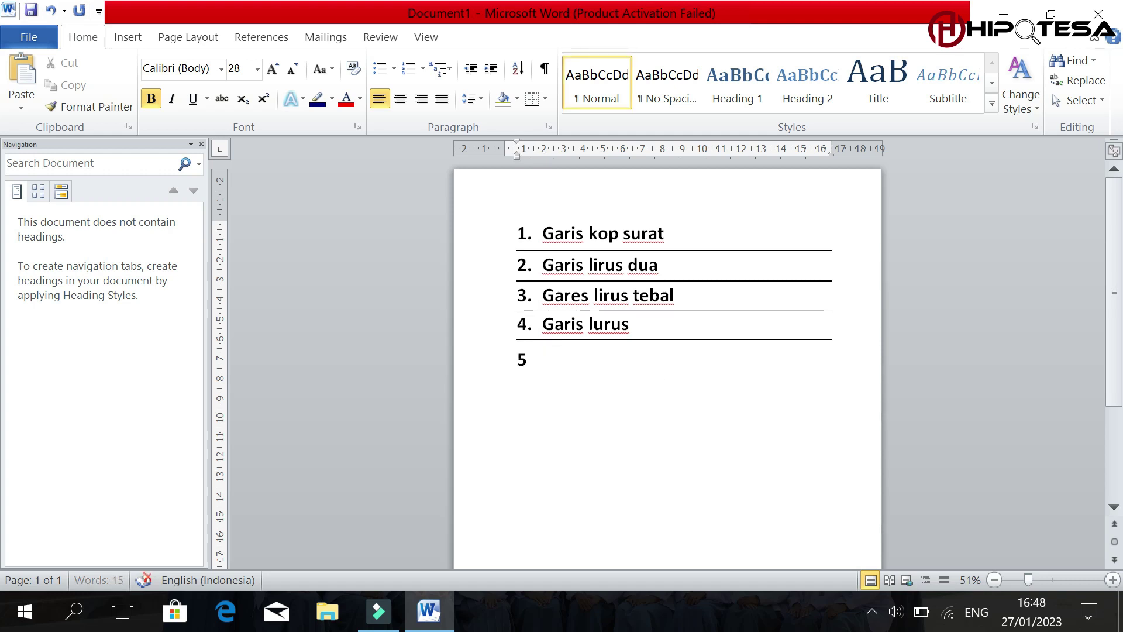
text(.)
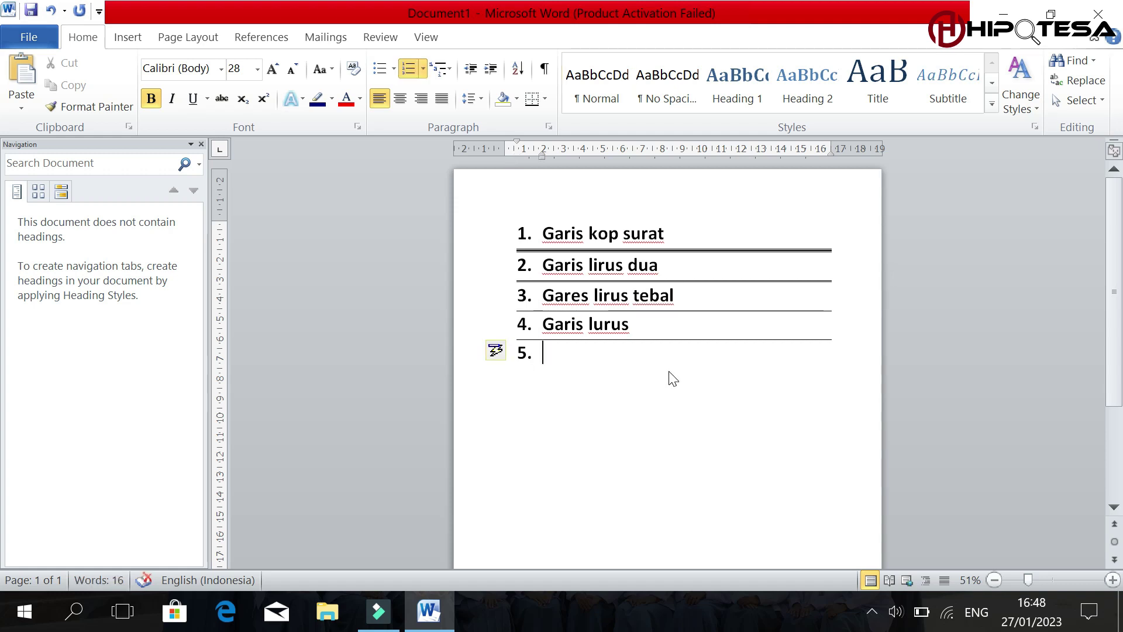
key(BackSpace)
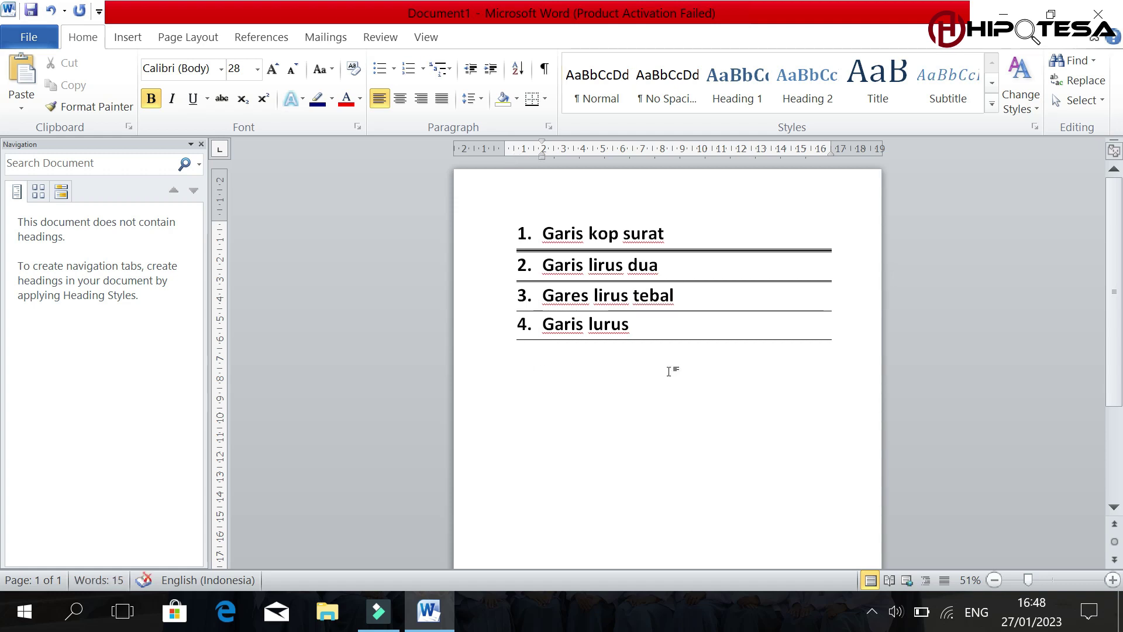
text(5)
key(BackSpace)
key(BackSpace)
text(5.)
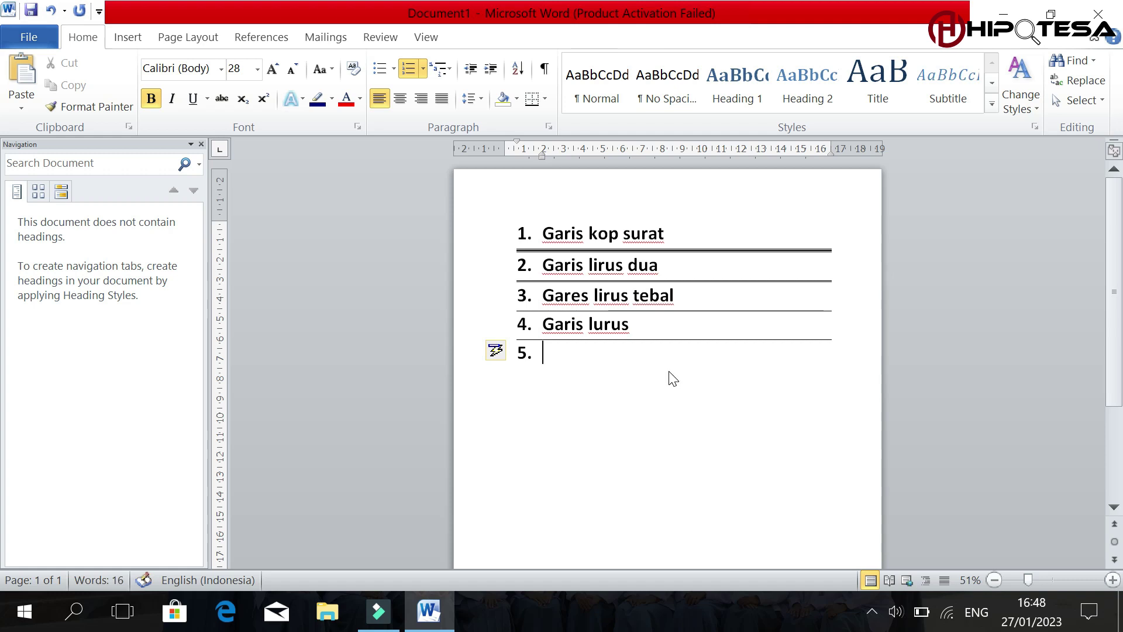
text( daftar isi)
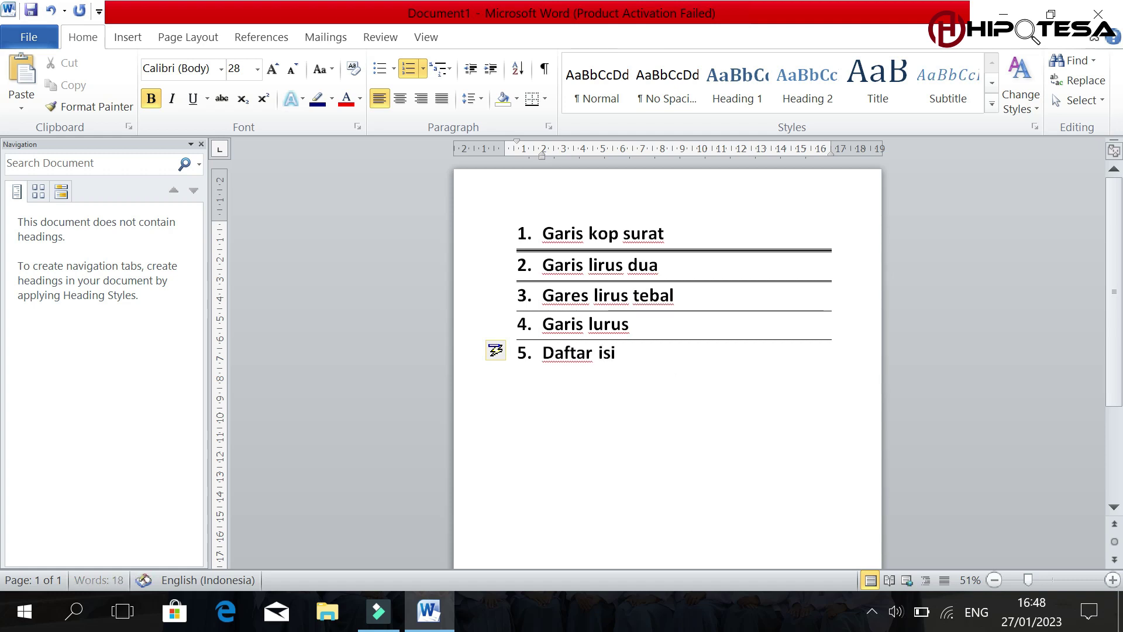
On an unnumbered line below item 5, auto-format *** into a dotted border.
key(Return)
key(BackSpace)
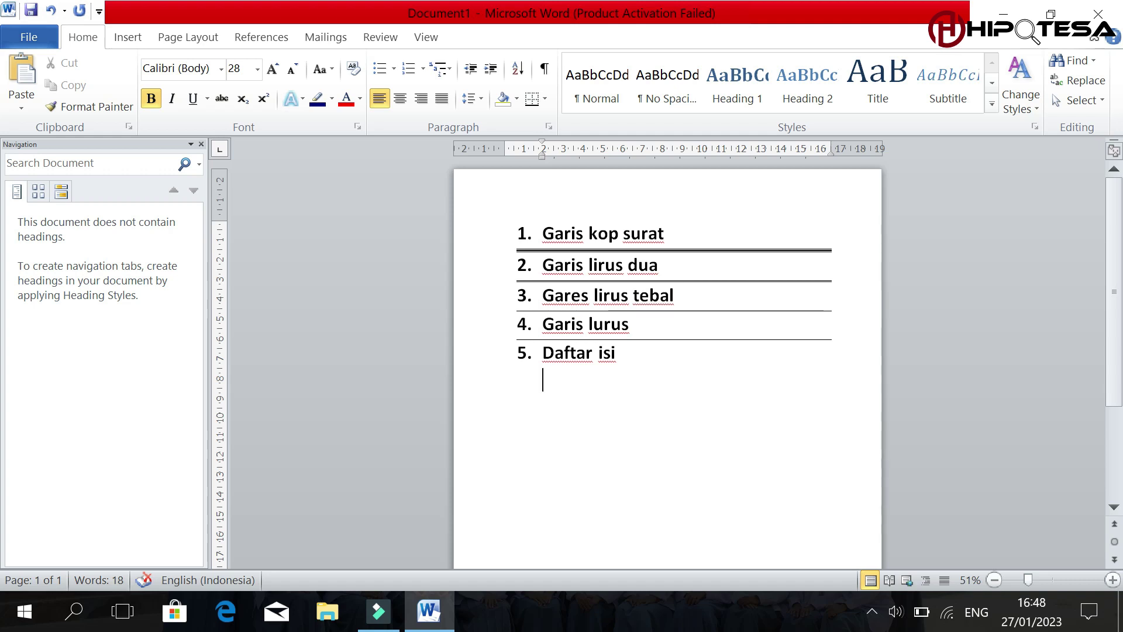
text(***)
key(Return)
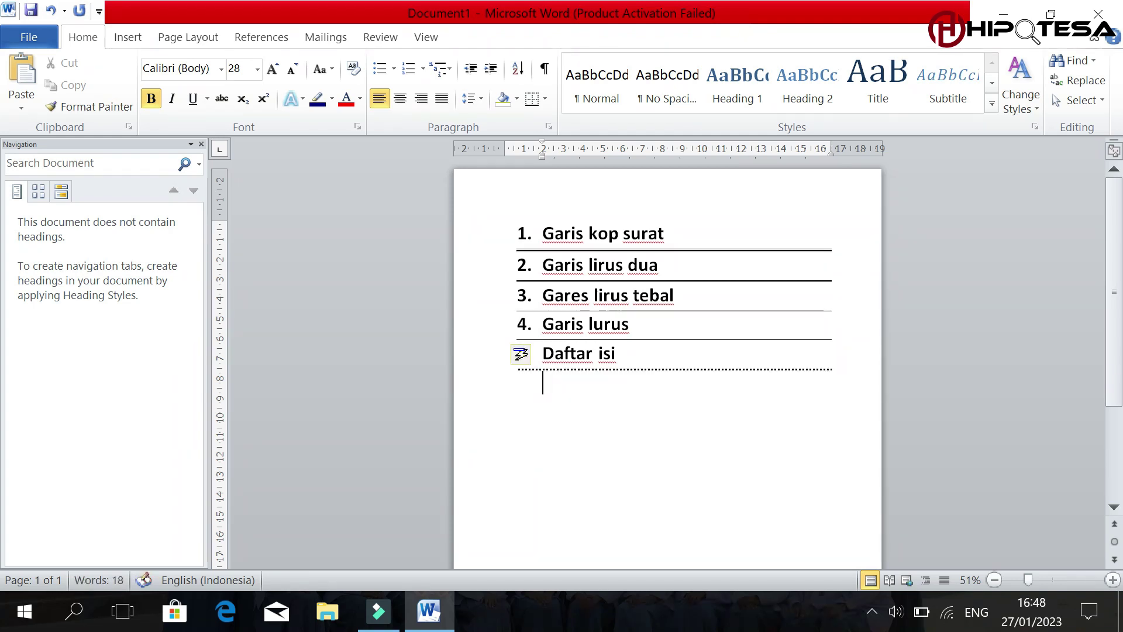